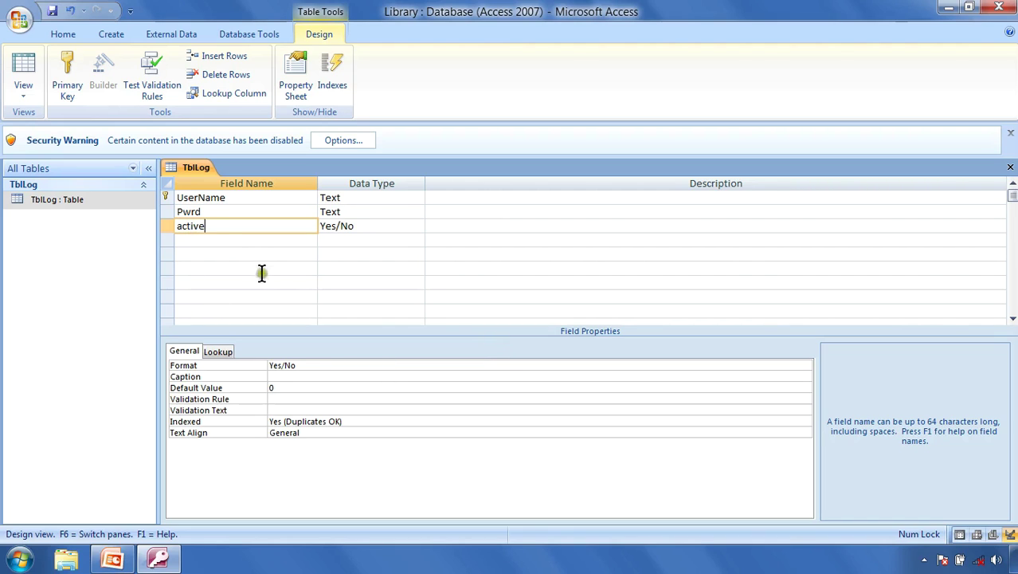
Step: Check the active field's name and data type, then close the TblLog design, saving changes
{"action": "left_click", "coordinate": [223, 231]}
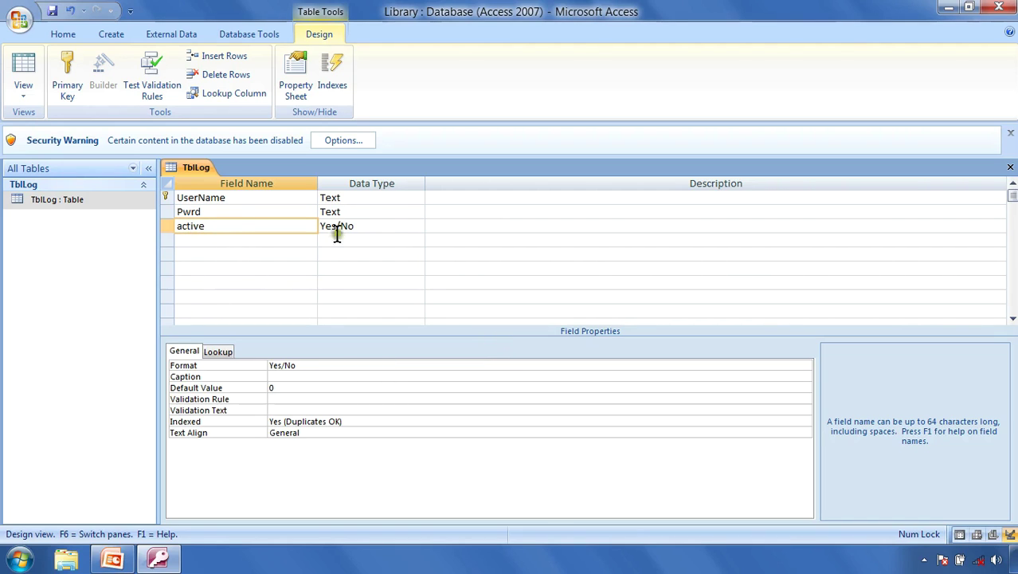
{"action": "left_click", "coordinate": [380, 229]}
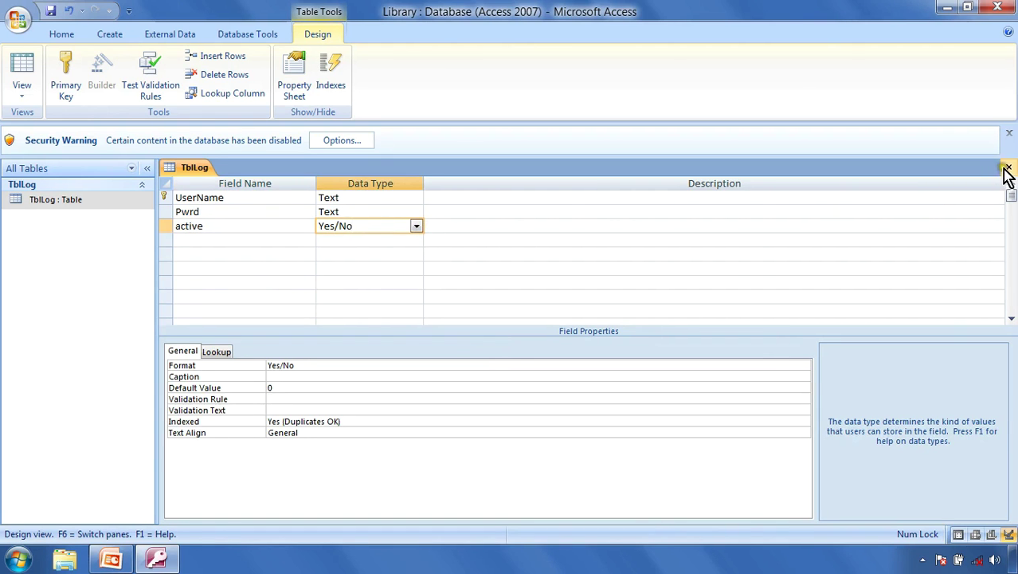
{"action": "left_click", "coordinate": [1010, 166]}
{"action": "left_click", "coordinate": [454, 318]}
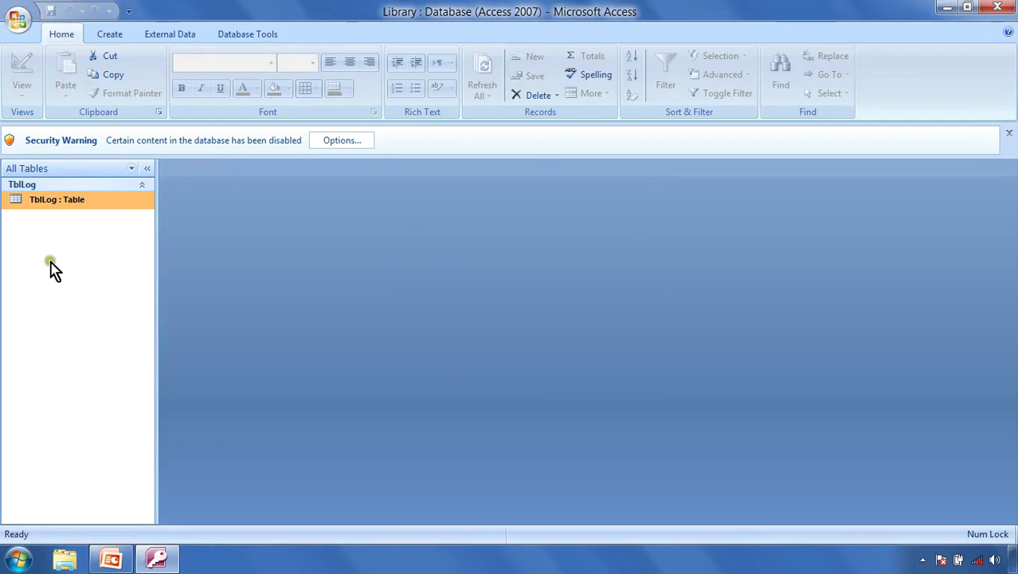
Step: Reopen TblLog, review records aaa and bbb in Datasheet view, then close the table
{"action": "right_click", "coordinate": [63, 206]}
{"action": "left_click", "coordinate": [99, 237]}
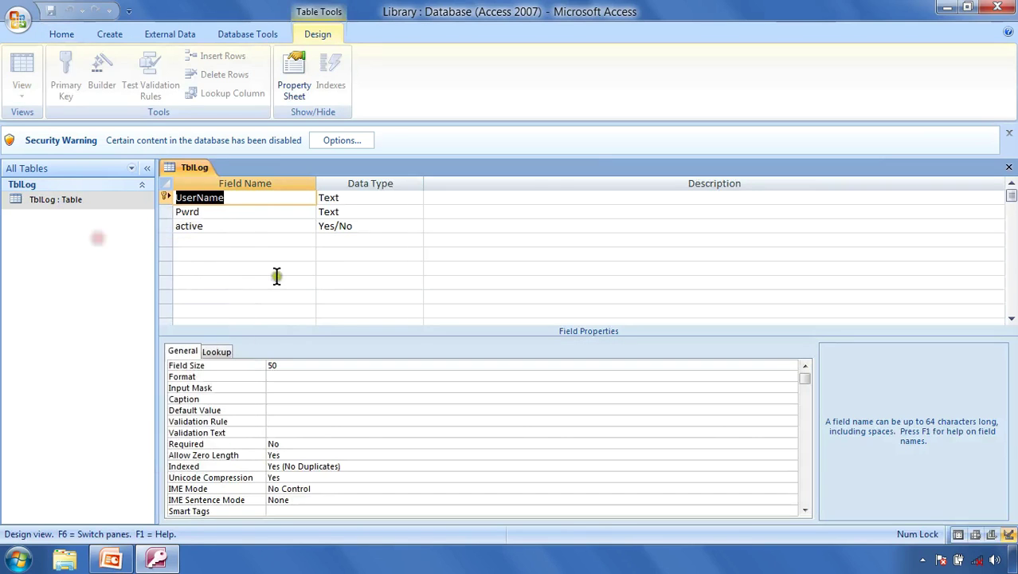
{"action": "left_click", "coordinate": [28, 87]}
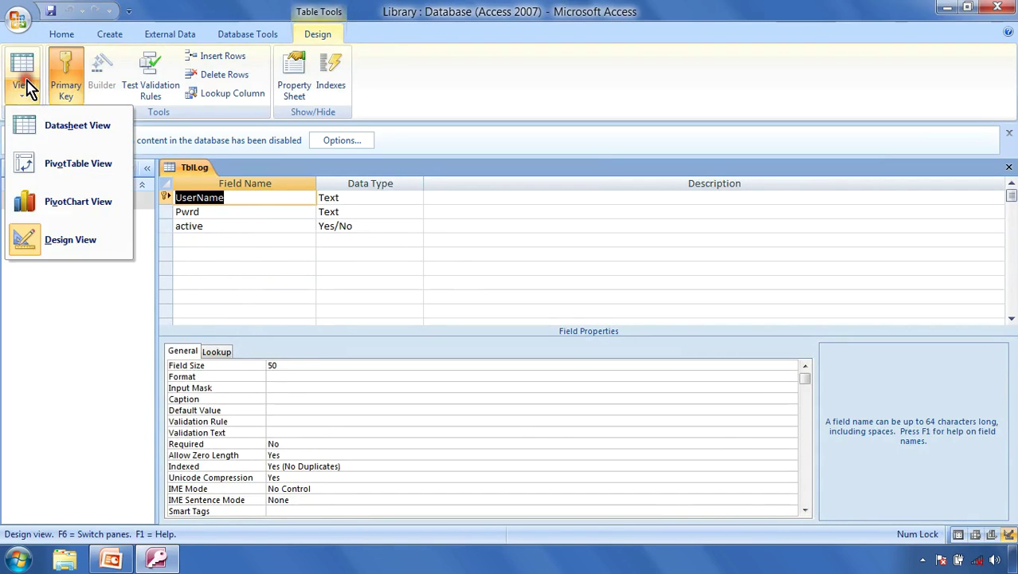
{"action": "left_click", "coordinate": [24, 70]}
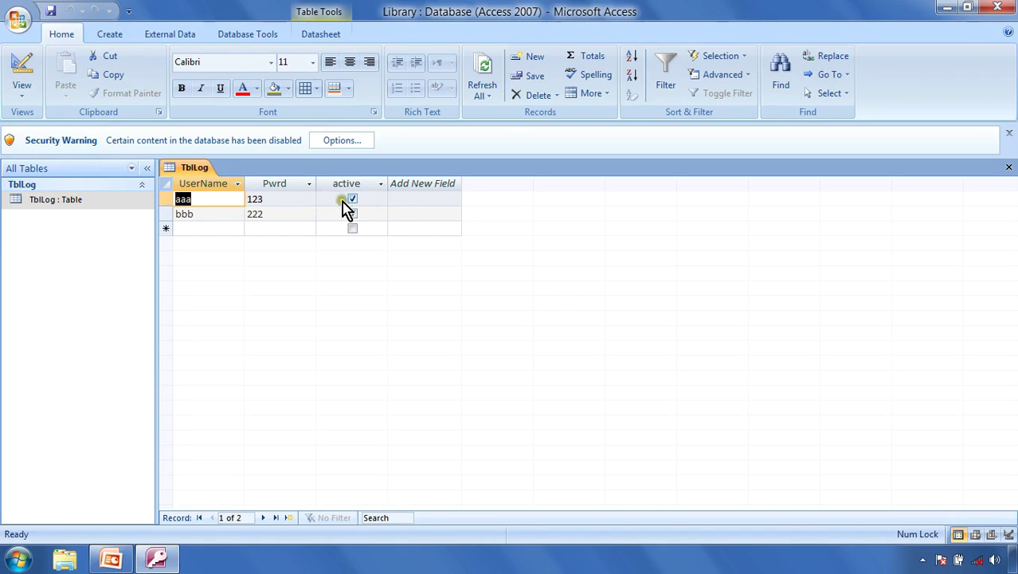
{"action": "left_click", "coordinate": [1009, 168]}
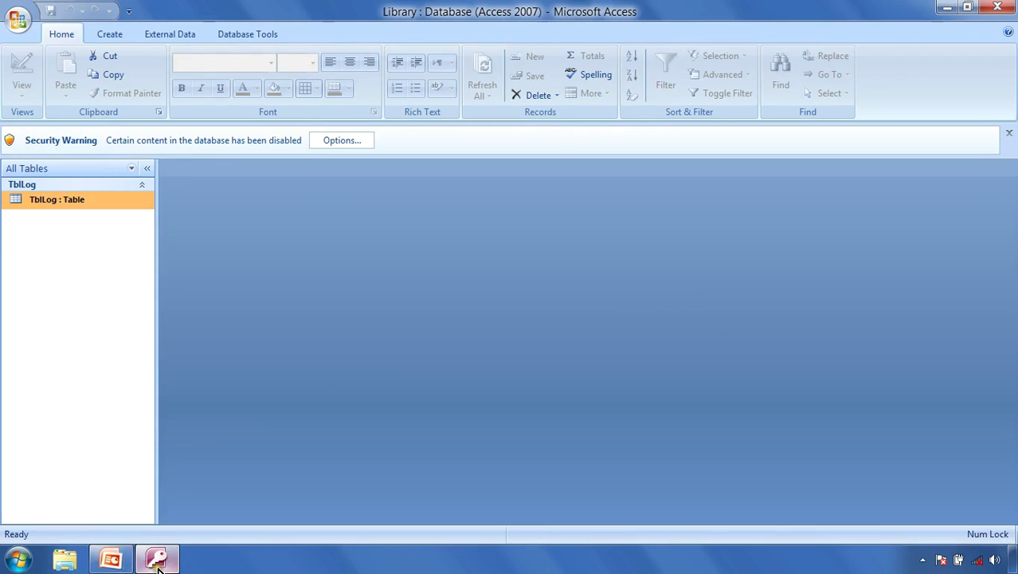
Step: Return to the PowerPoint slide show on the Data Types slide
{"action": "left_click", "coordinate": [116, 561]}
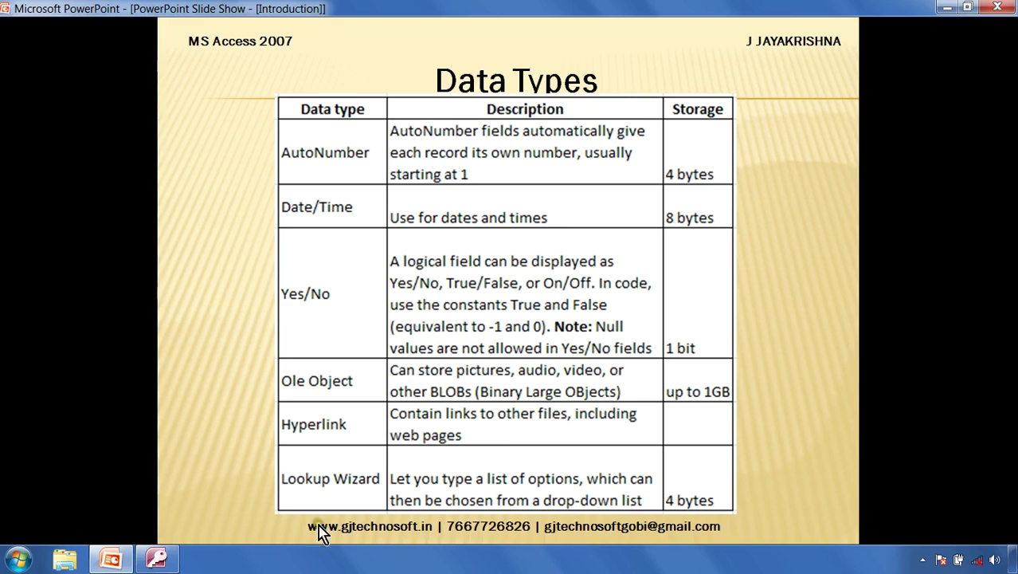
Step: Add a Hyperlink field named emailid to TblLog's design and save it
{"action": "left_click", "coordinate": [157, 560]}
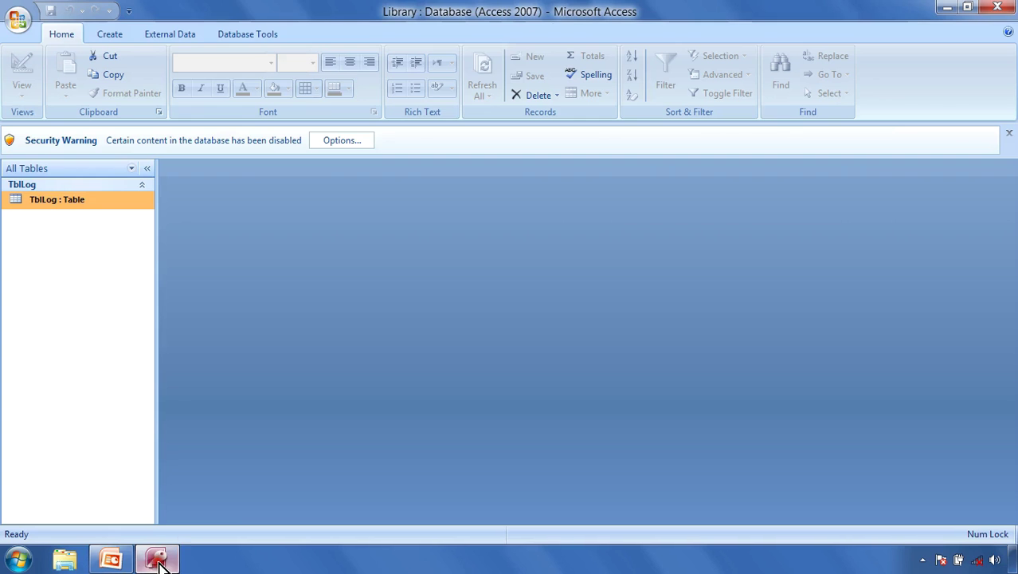
{"action": "right_click", "coordinate": [76, 206]}
{"action": "left_click", "coordinate": [128, 234]}
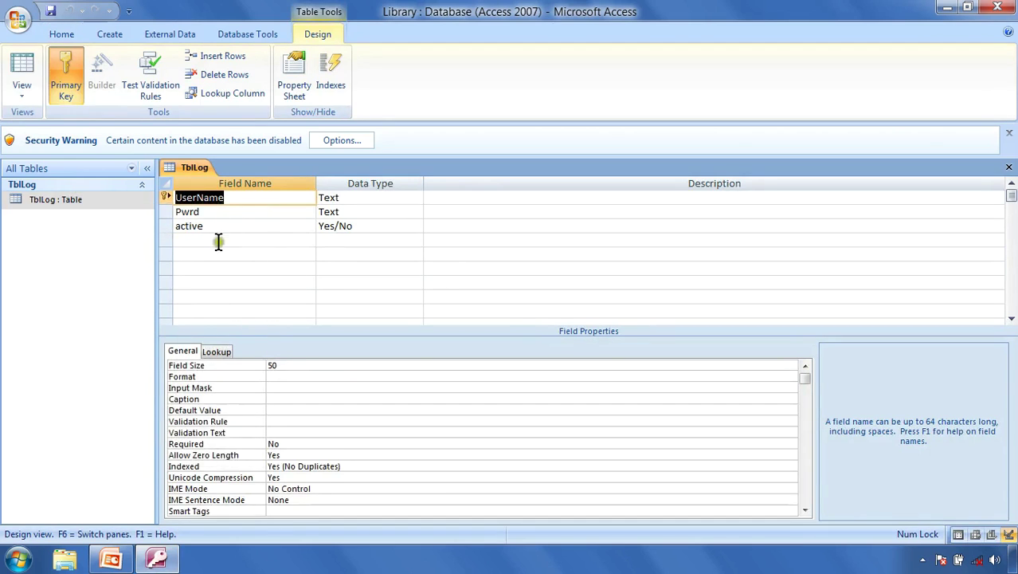
{"action": "left_click", "coordinate": [231, 241]}
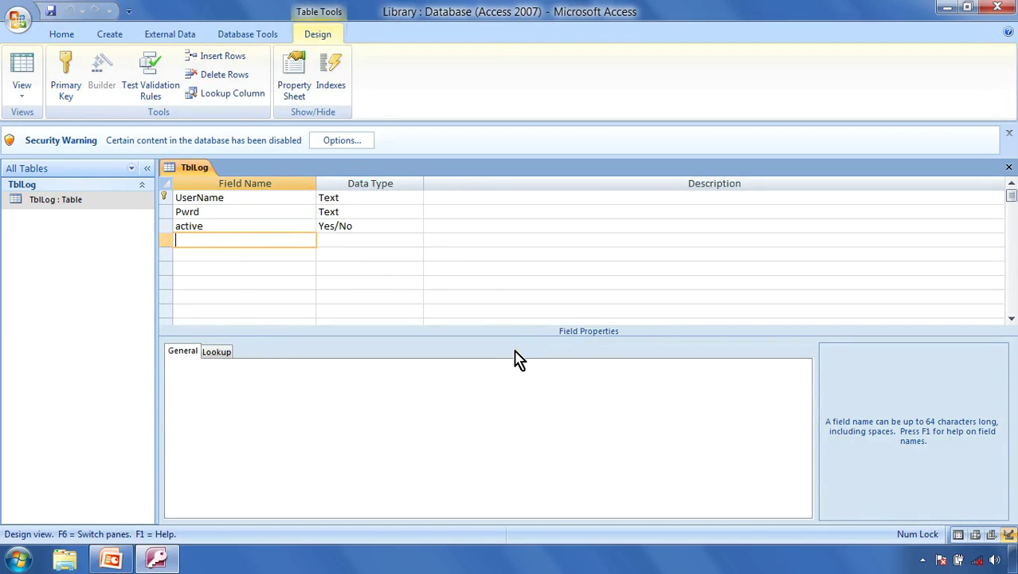
{"action": "type", "text": "emailid"}
{"action": "key", "text": "Tab"}
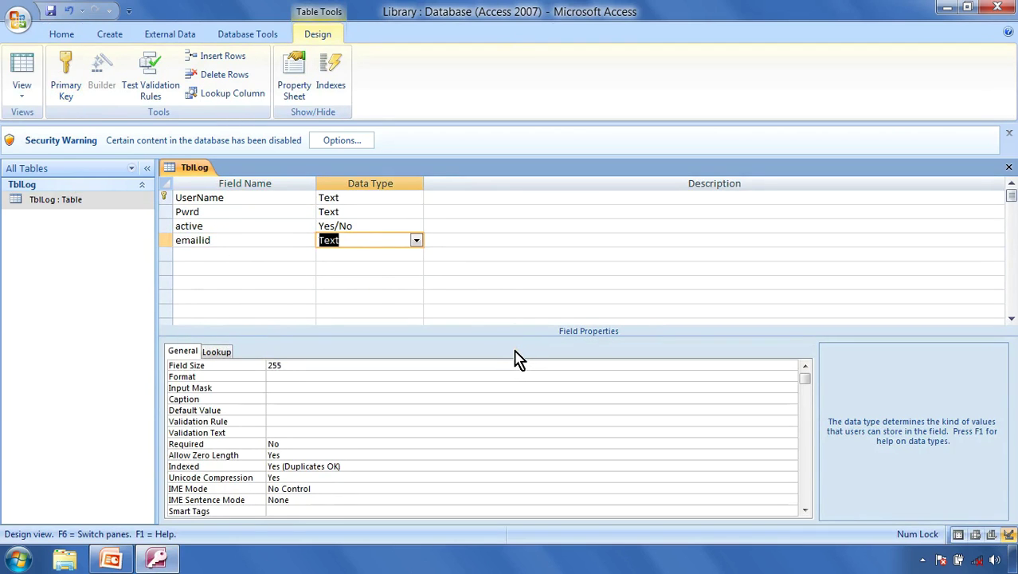
{"action": "type", "text": "hyperlink"}
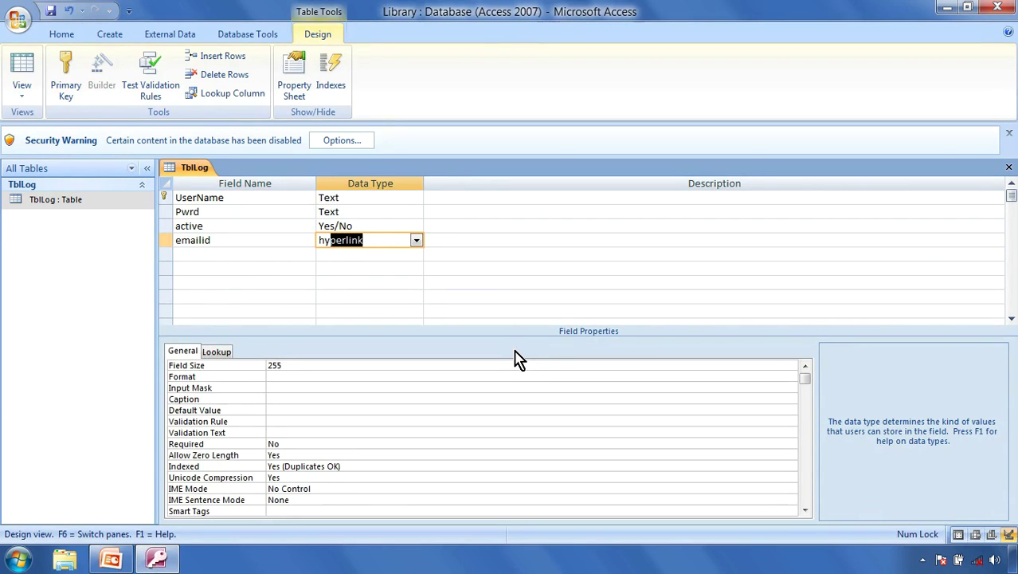
{"action": "key", "text": "Tab"}
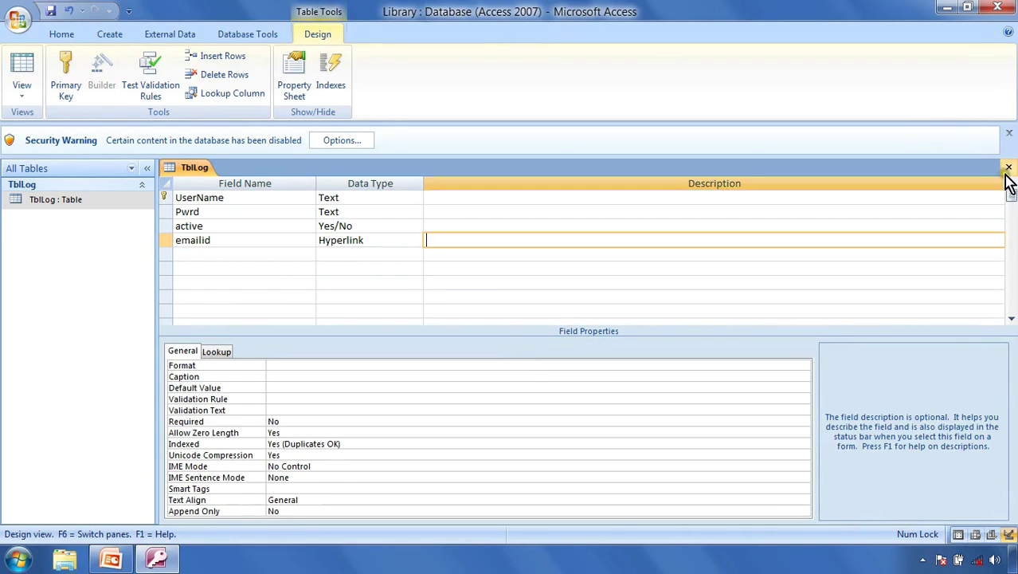
{"action": "left_click", "coordinate": [1009, 168]}
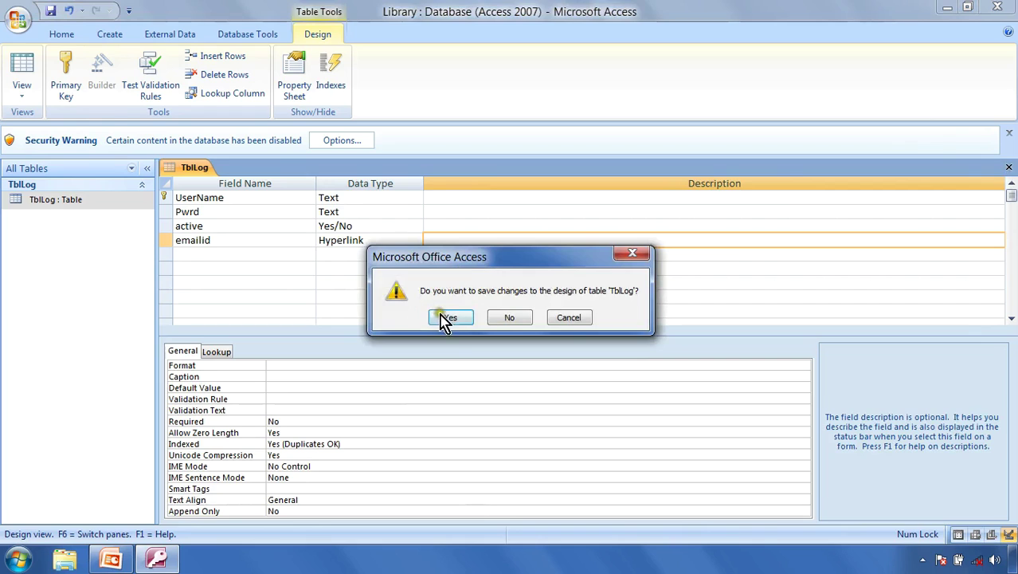
{"action": "left_click", "coordinate": [442, 316]}
Step: Enter an e-mail address for the first record's emailid and widen the column to fit
{"action": "right_click", "coordinate": [56, 203]}
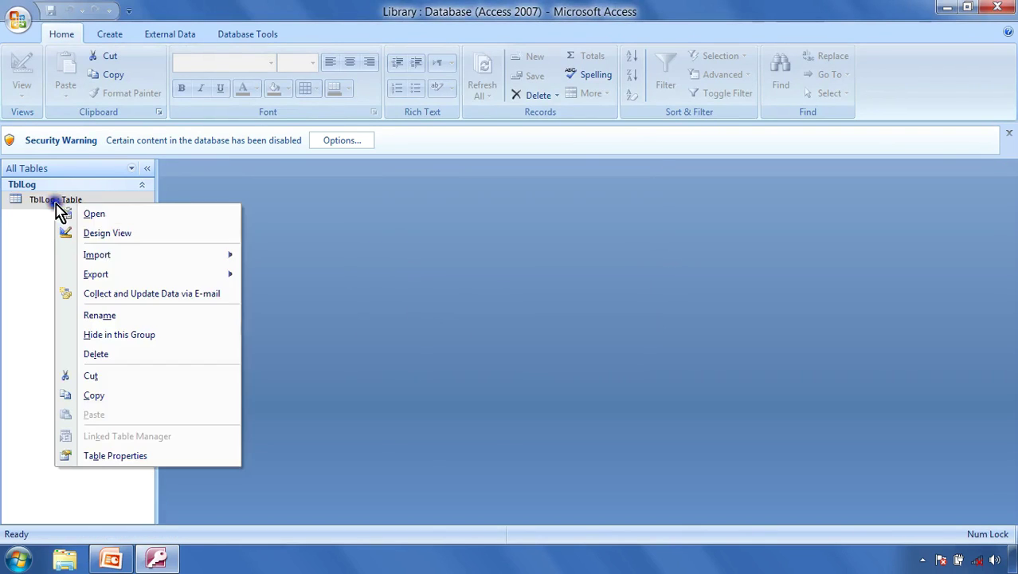
{"action": "left_click", "coordinate": [116, 214]}
{"action": "left_click", "coordinate": [426, 199]}
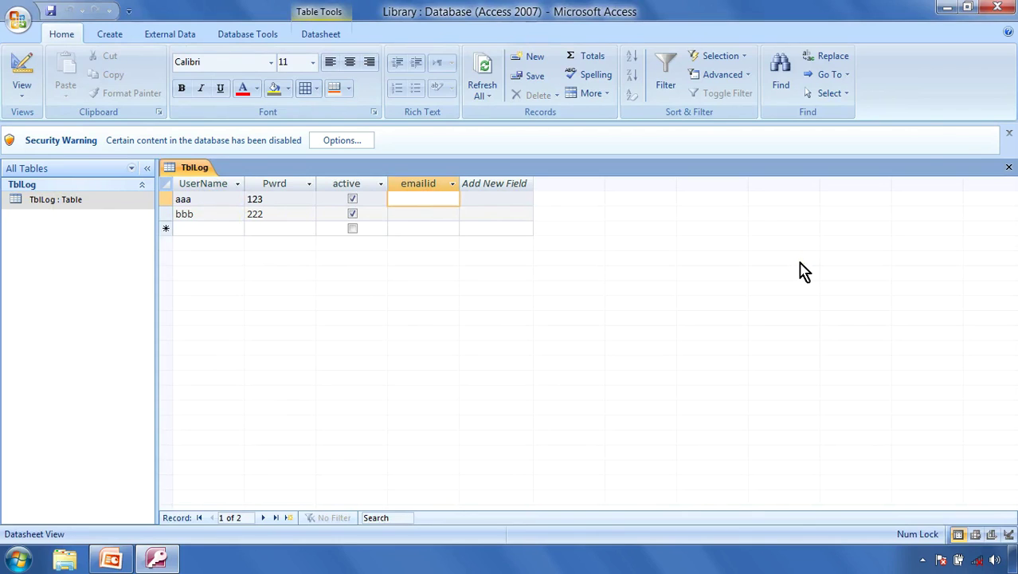
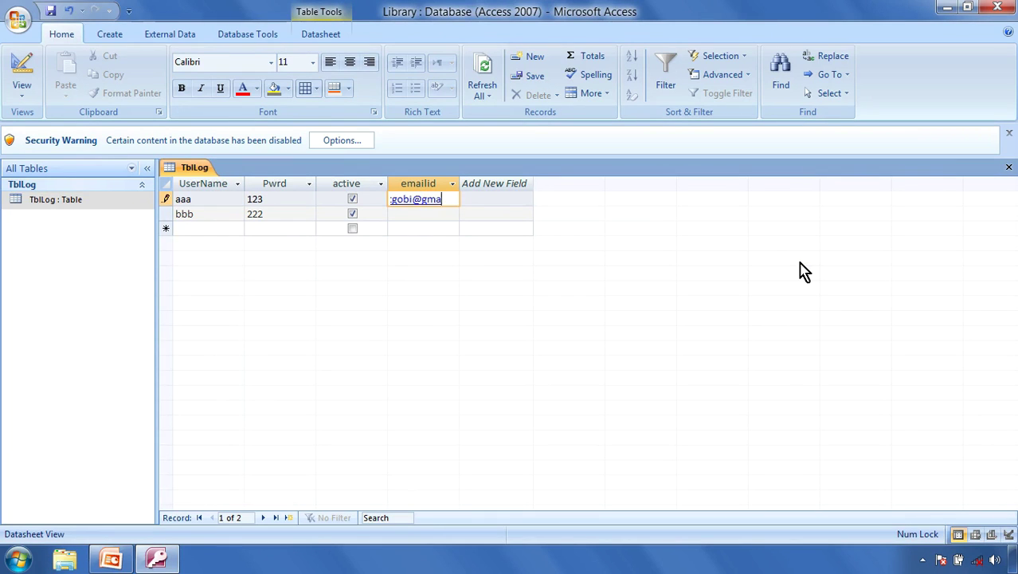
{"action": "left_click_drag", "start_coordinate": [460, 183], "coordinate": [577, 184]}
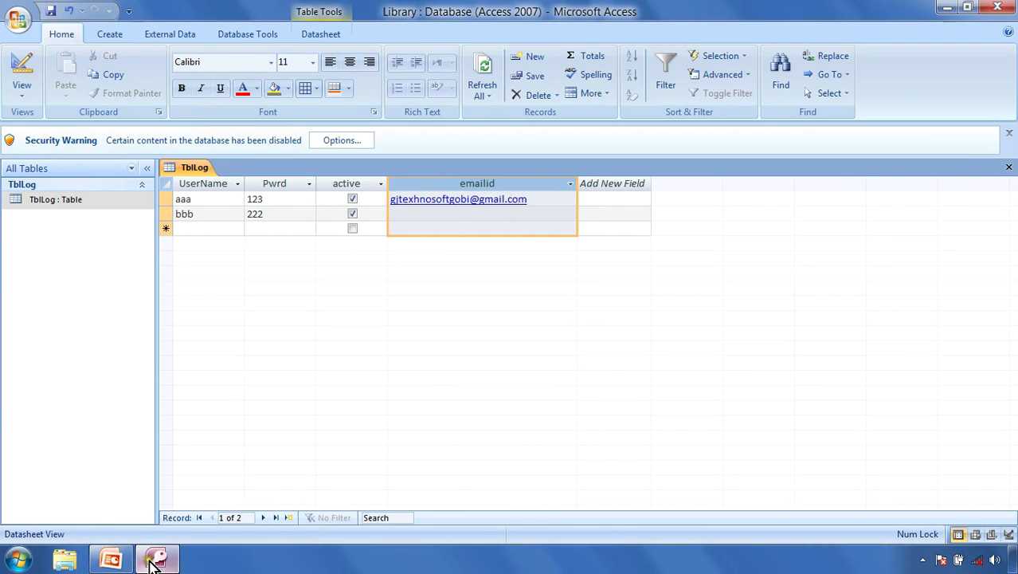
{"action": "left_click", "coordinate": [111, 559]}
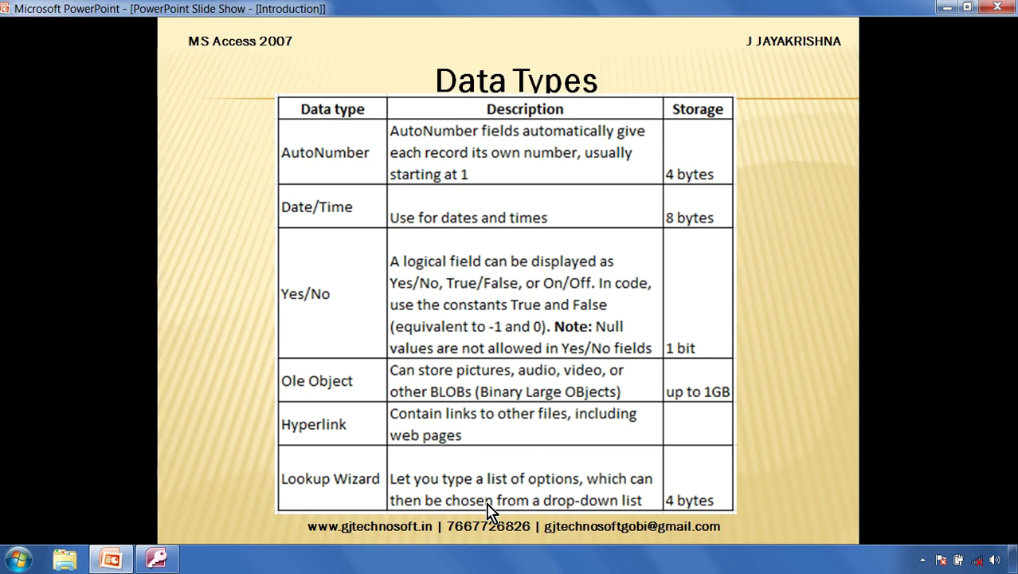
Step: Switch back to the TblLog table design in Access
{"action": "left_click", "coordinate": [156, 561]}
Step: Add a fifth field named Gender below emailid
{"action": "left_click", "coordinate": [252, 253]}
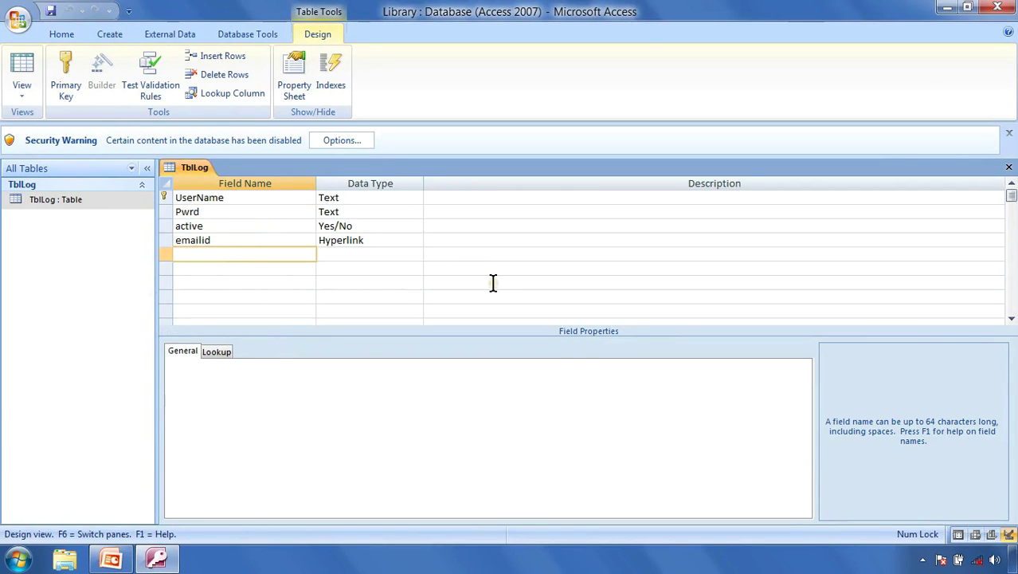
{"action": "type", "text": "Gender"}
{"action": "key", "text": "Tab"}
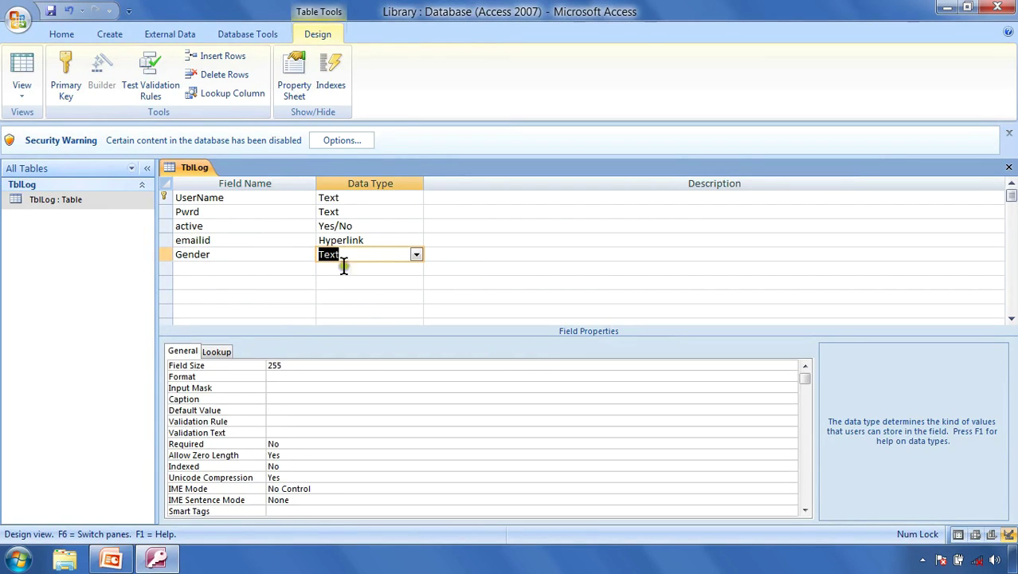
{"action": "left_click", "coordinate": [373, 251]}
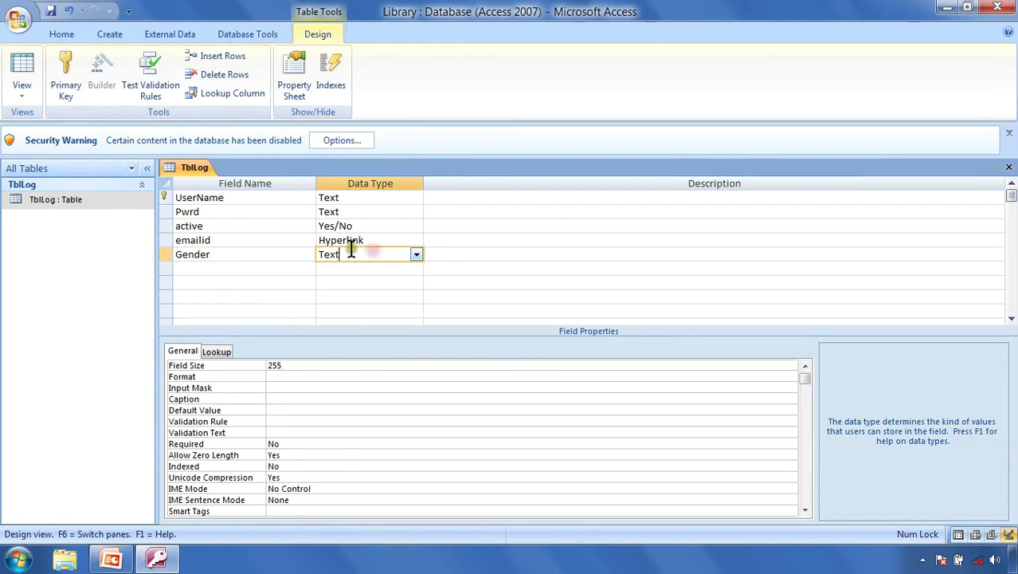
{"action": "left_click", "coordinate": [414, 279]}
Step: Start the Lookup Wizard for Gender, cancel it, and try Date/Time as its type
{"action": "left_click", "coordinate": [418, 255]}
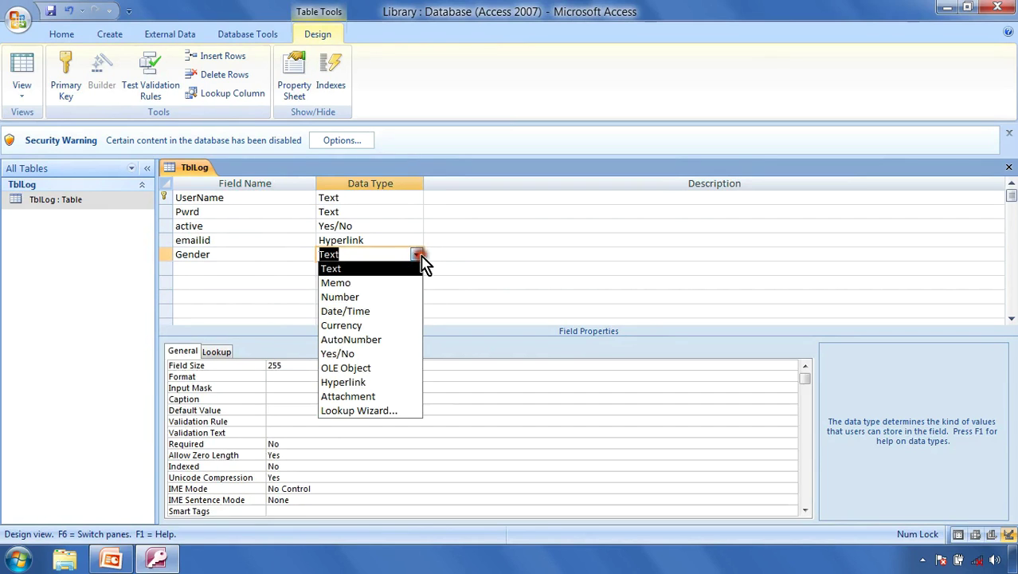
{"action": "left_click", "coordinate": [382, 411]}
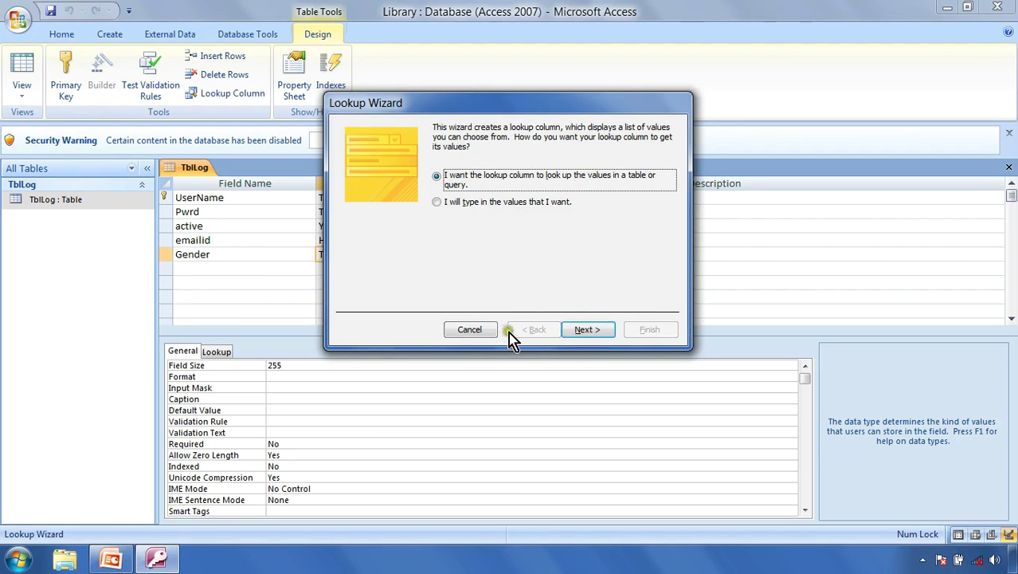
{"action": "left_click", "coordinate": [469, 329]}
{"action": "left_click", "coordinate": [416, 254]}
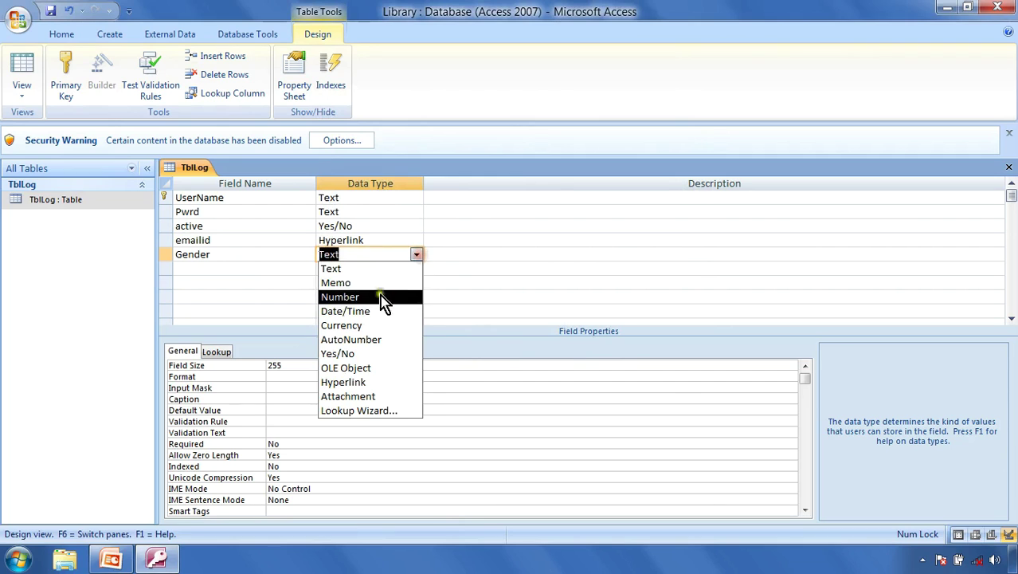
{"action": "left_click", "coordinate": [359, 311]}
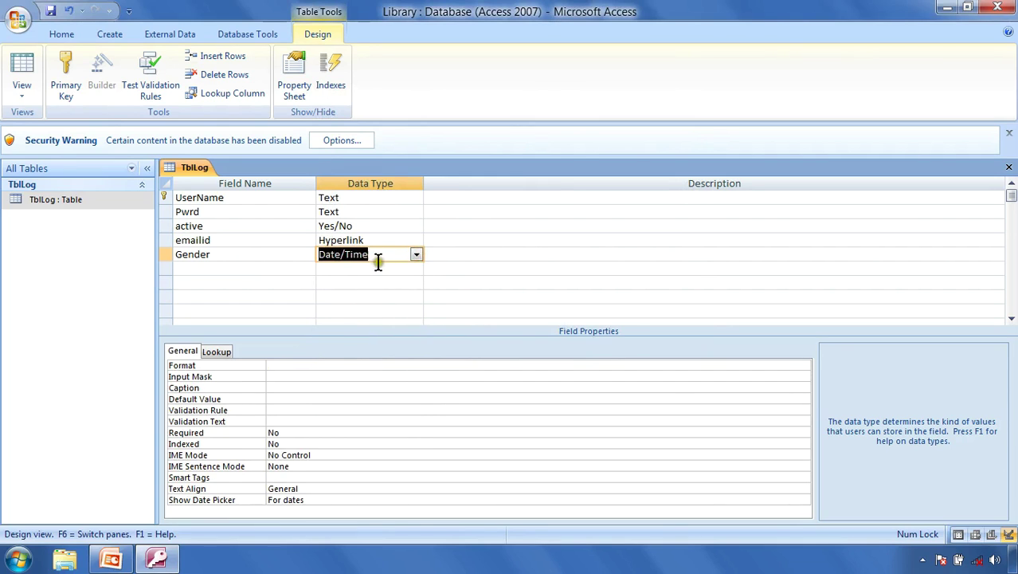
{"action": "left_click", "coordinate": [381, 282]}
{"action": "left_click", "coordinate": [386, 256]}
Step: Set Gender's data type back to Text and reopen its data type list
{"action": "left_click", "coordinate": [416, 254]}
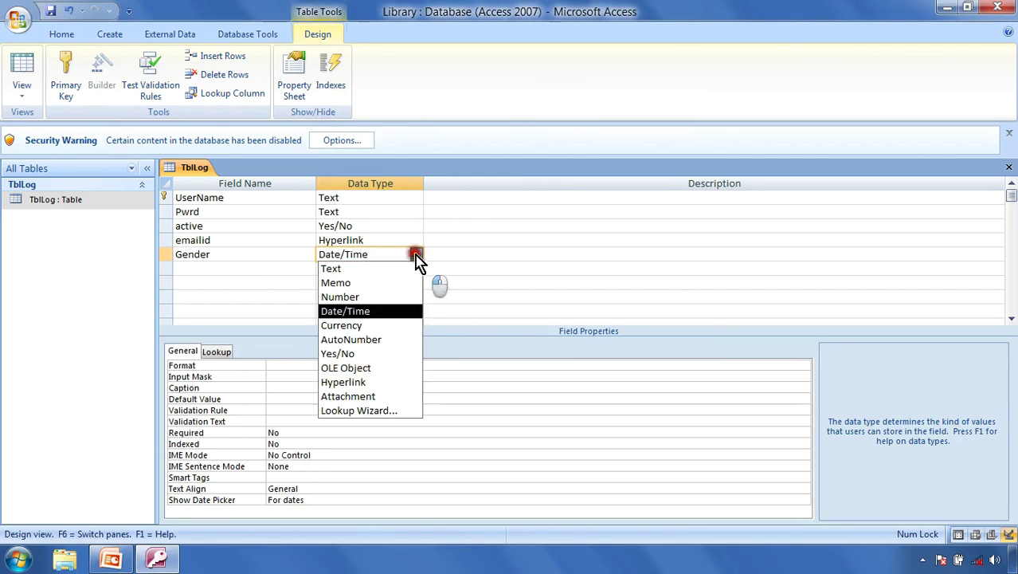
{"action": "left_click", "coordinate": [362, 410]}
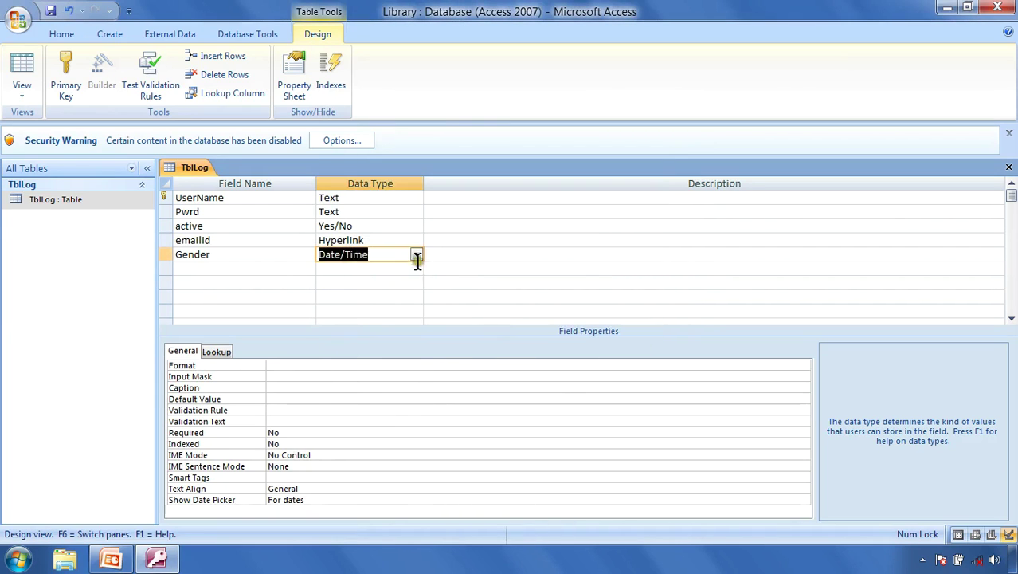
{"action": "left_click", "coordinate": [415, 255]}
{"action": "left_click", "coordinate": [349, 268]}
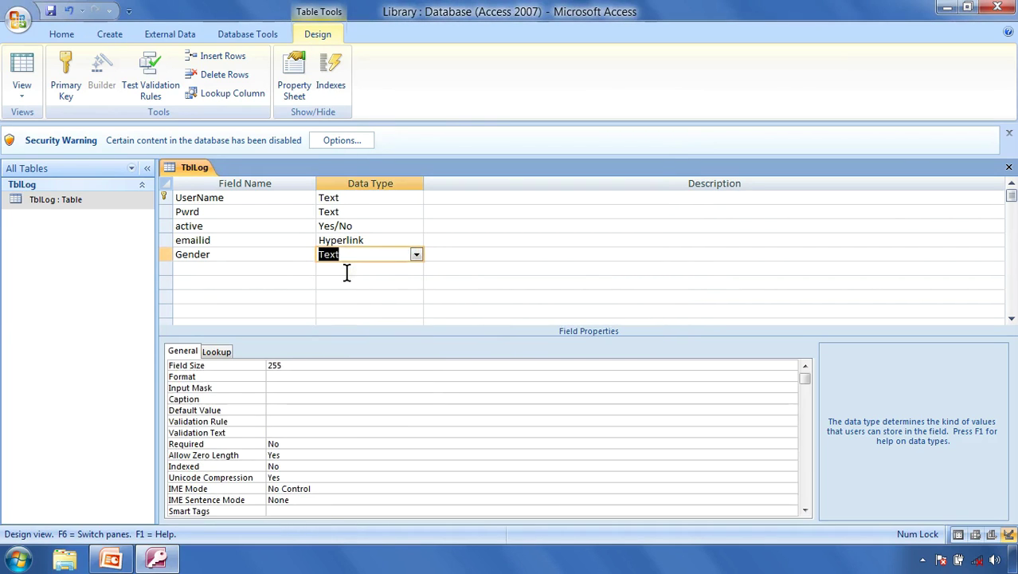
{"action": "left_click", "coordinate": [388, 271]}
{"action": "left_click", "coordinate": [415, 255]}
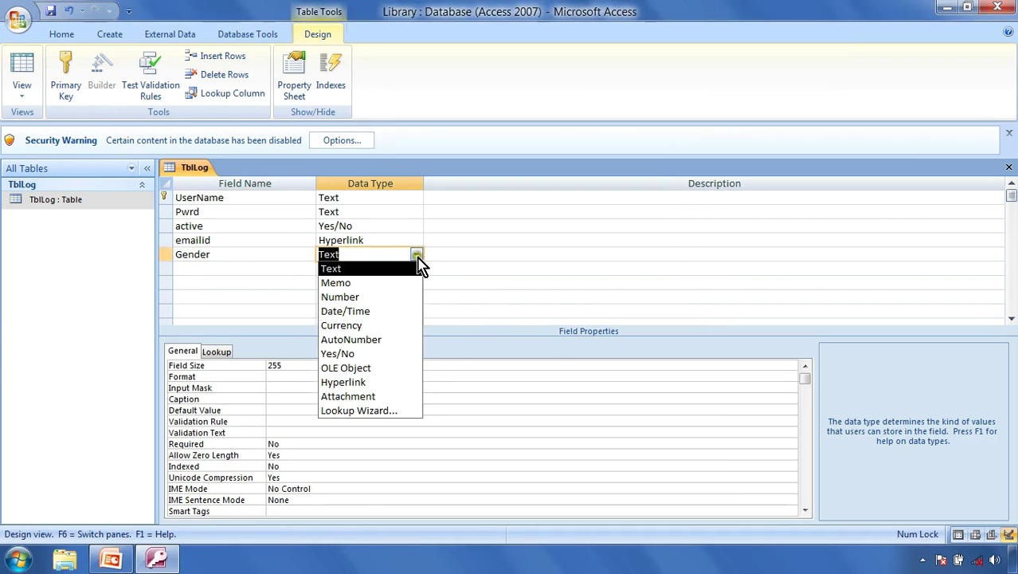
{"action": "left_click", "coordinate": [416, 254]}
{"action": "left_click", "coordinate": [416, 254]}
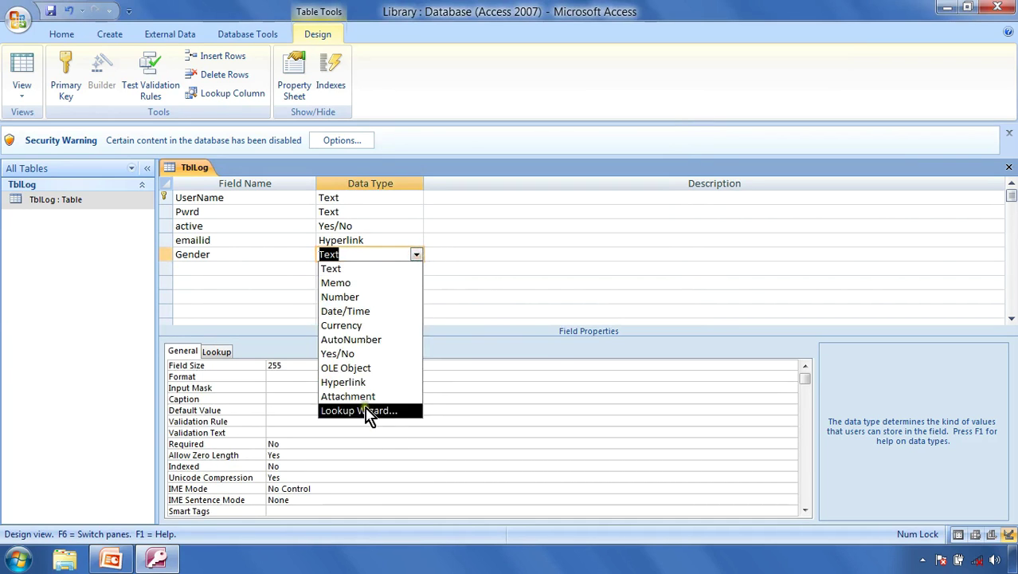
Step: Start the Lookup Wizard for Gender, choosing 'I will type in the values that I want'
{"action": "left_click", "coordinate": [366, 411]}
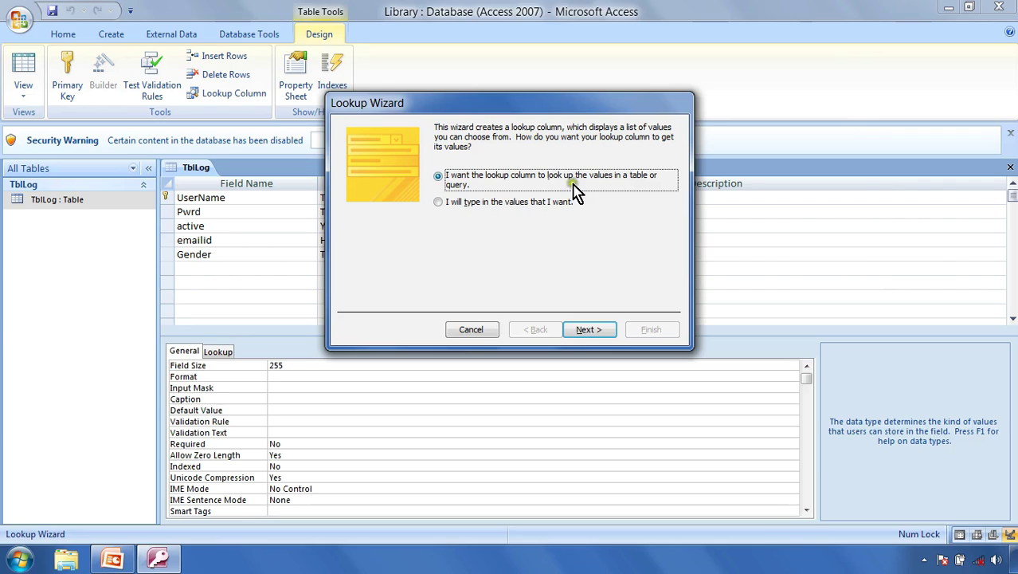
{"action": "left_click", "coordinate": [494, 209]}
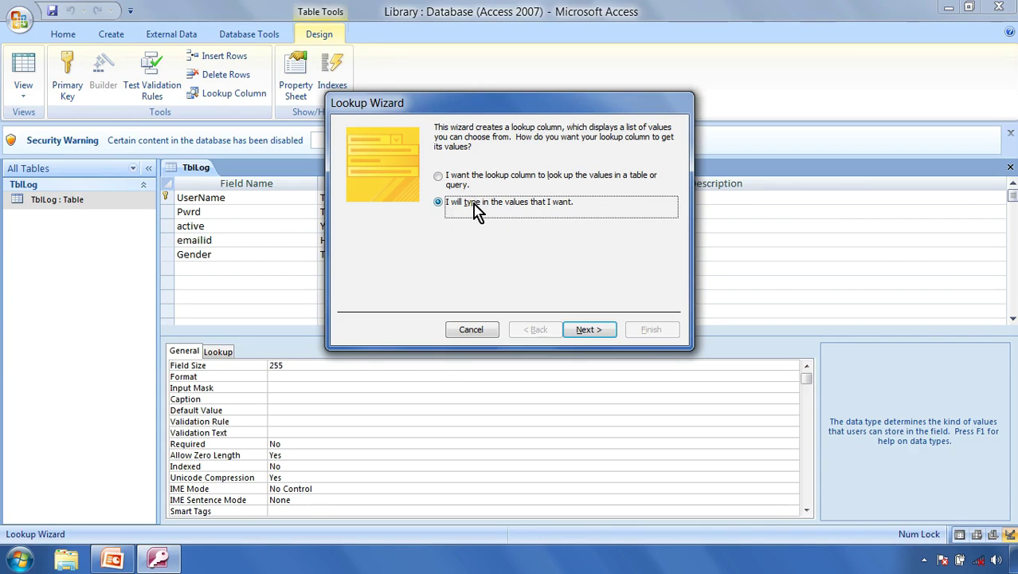
{"action": "left_click", "coordinate": [589, 329]}
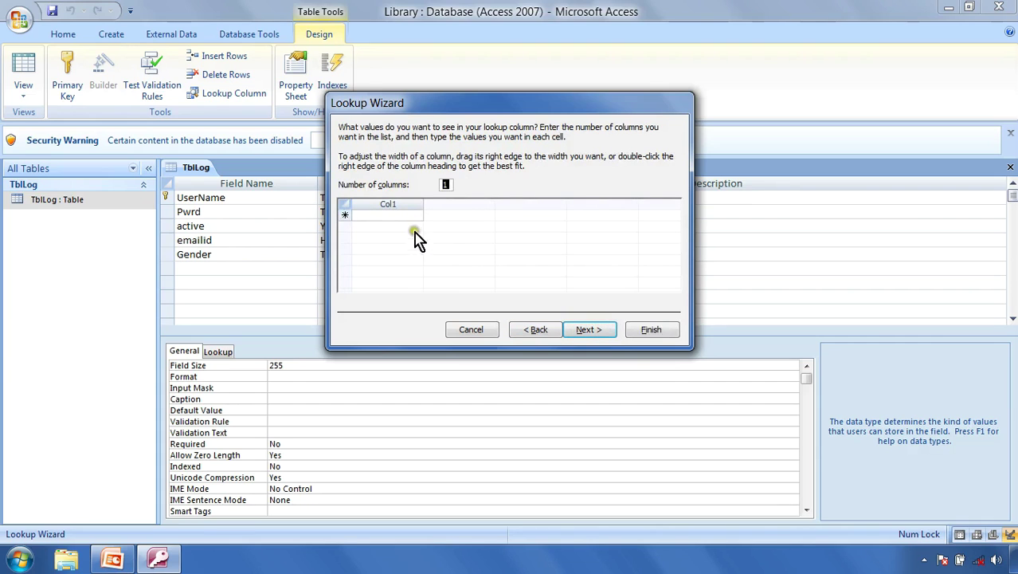
Step: Enter Male, Female and Others as the Gender lookup values in Col1
{"action": "type", "text": "Male"}
{"action": "left_click", "coordinate": [380, 226]}
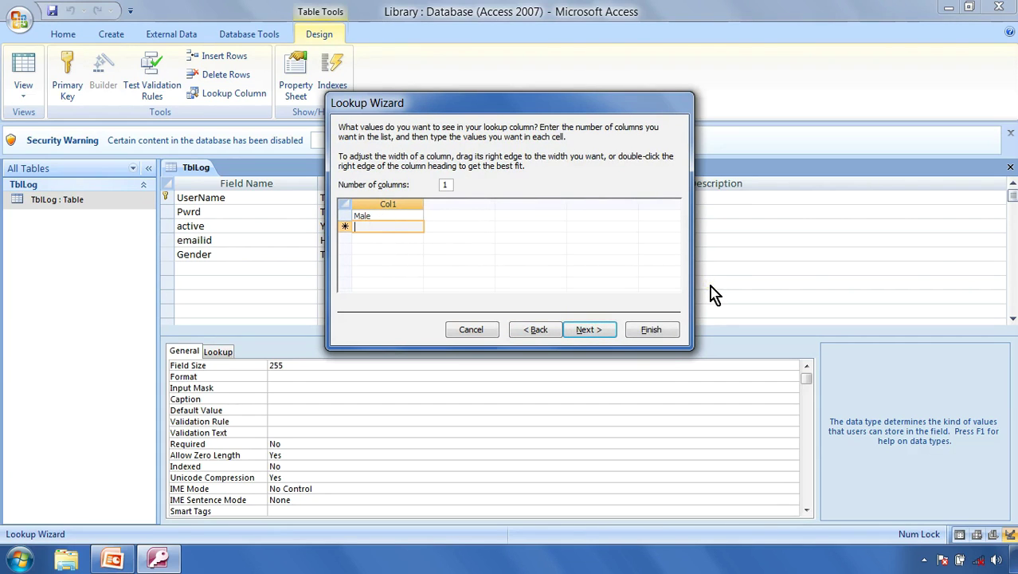
{"action": "type", "text": "Female"}
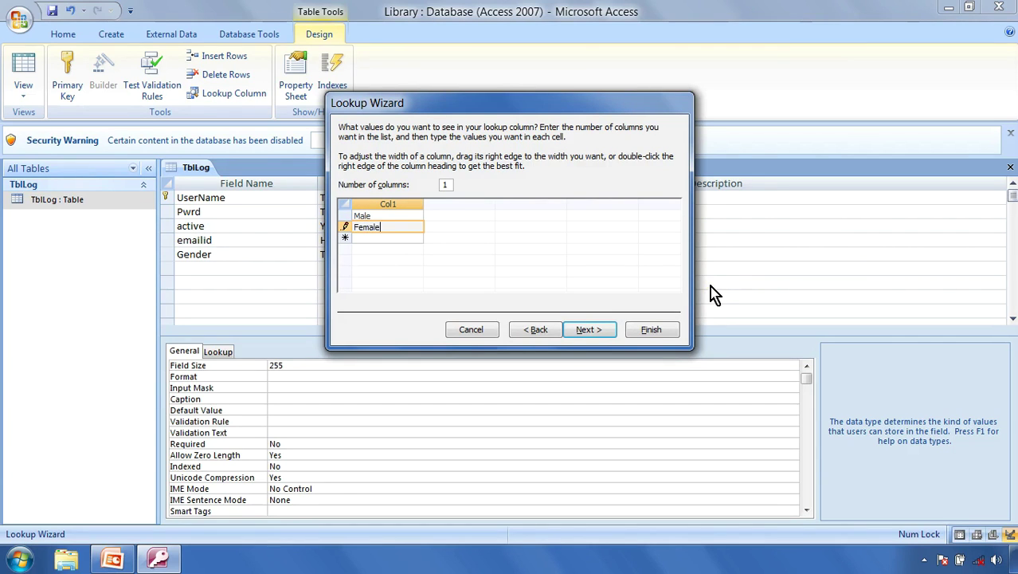
{"action": "key", "text": "Return"}
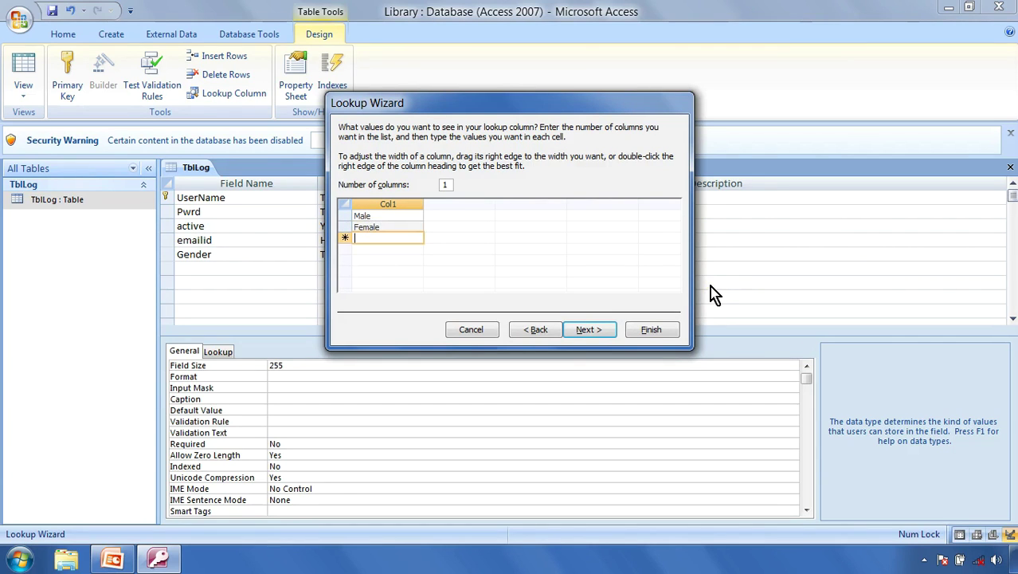
{"action": "type", "text": "Others"}
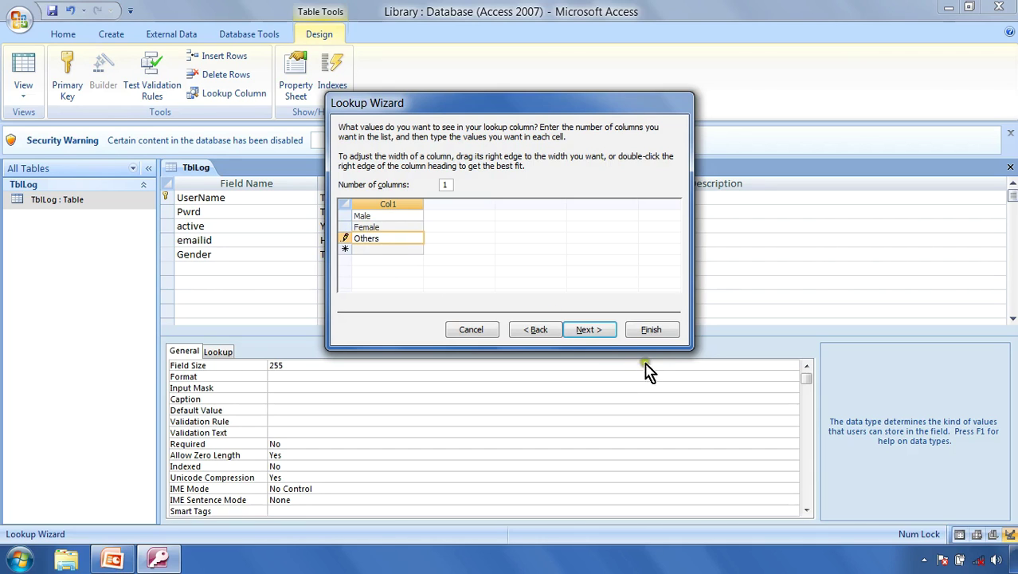
{"action": "left_click", "coordinate": [601, 330]}
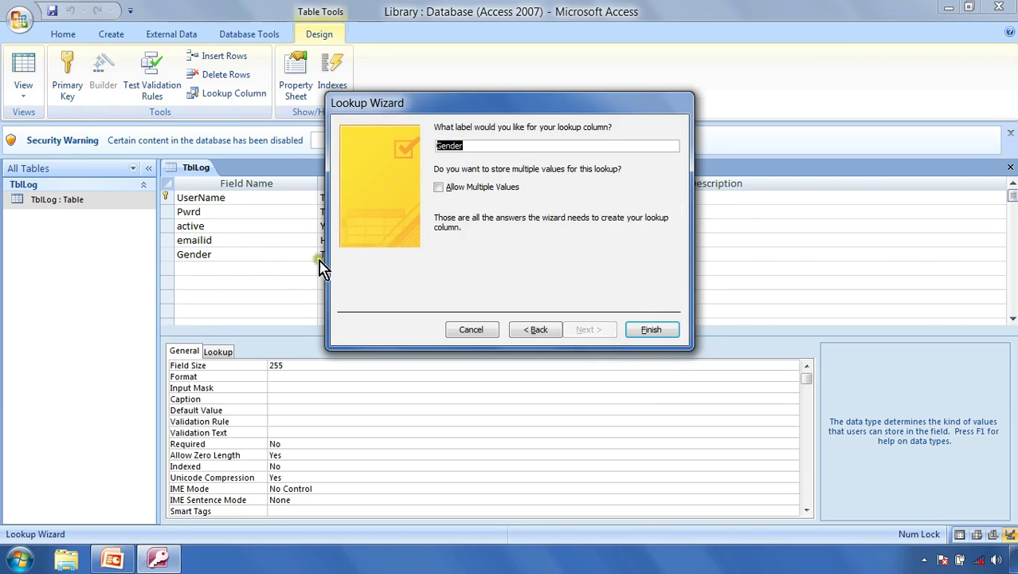
Step: Finish the Gender lookup wizard, declining to save when switching views
{"action": "left_click", "coordinate": [652, 330]}
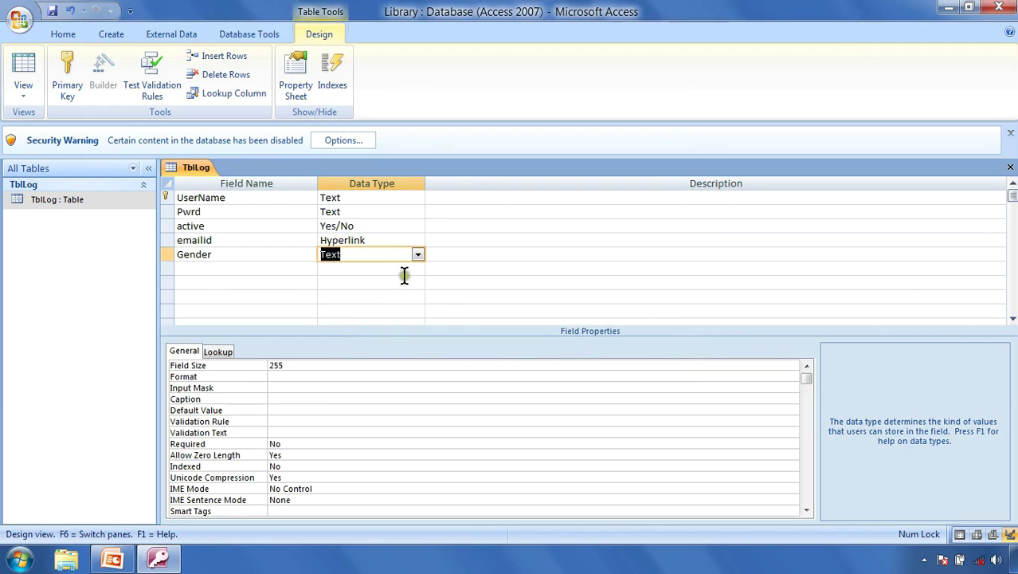
{"action": "left_click", "coordinate": [16, 68]}
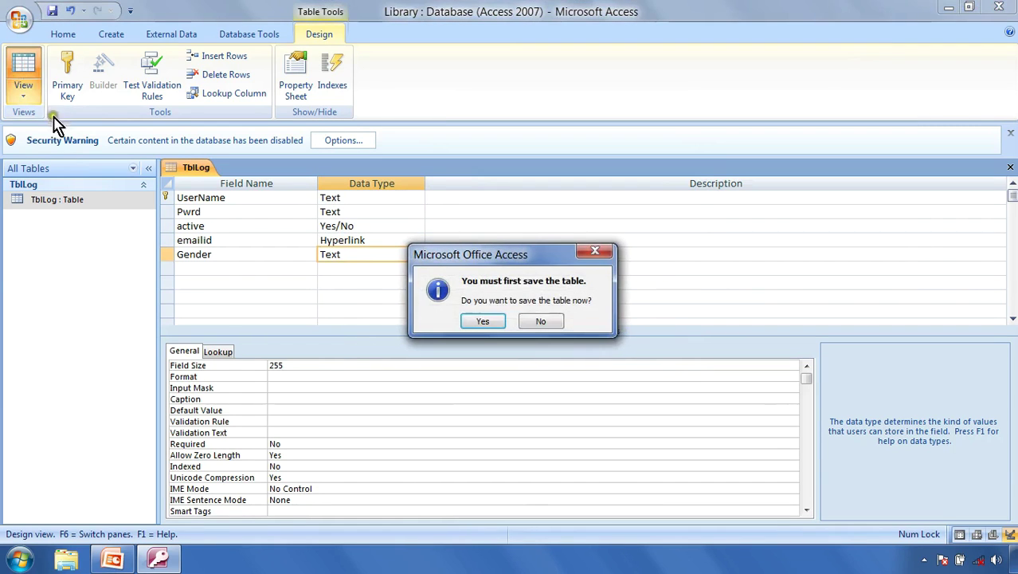
{"action": "left_click", "coordinate": [546, 323]}
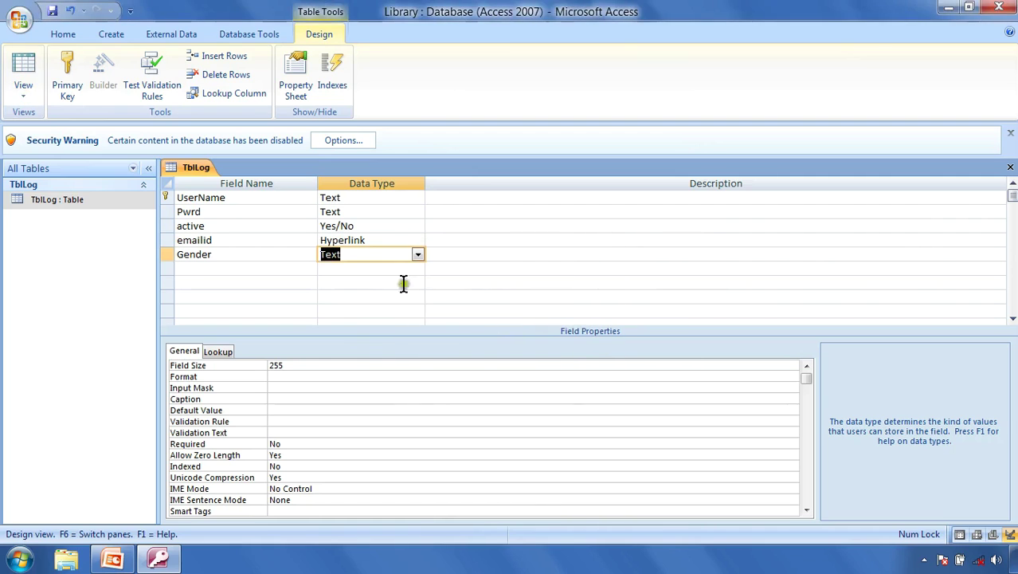
Step: Save the TblLog design and show its records in Datasheet view
{"action": "left_click", "coordinate": [461, 265]}
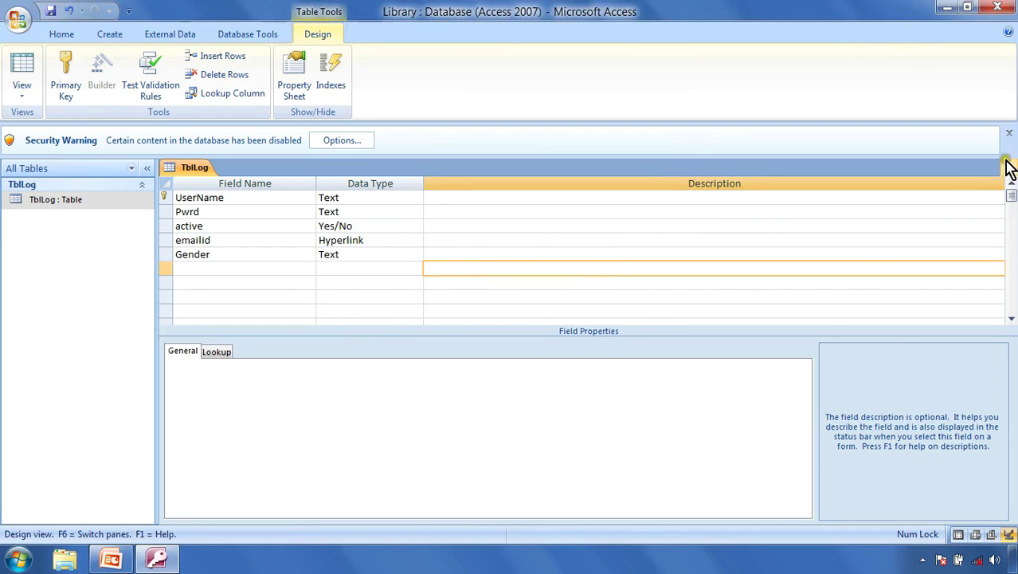
{"action": "left_click", "coordinate": [52, 11]}
{"action": "left_click", "coordinate": [26, 76]}
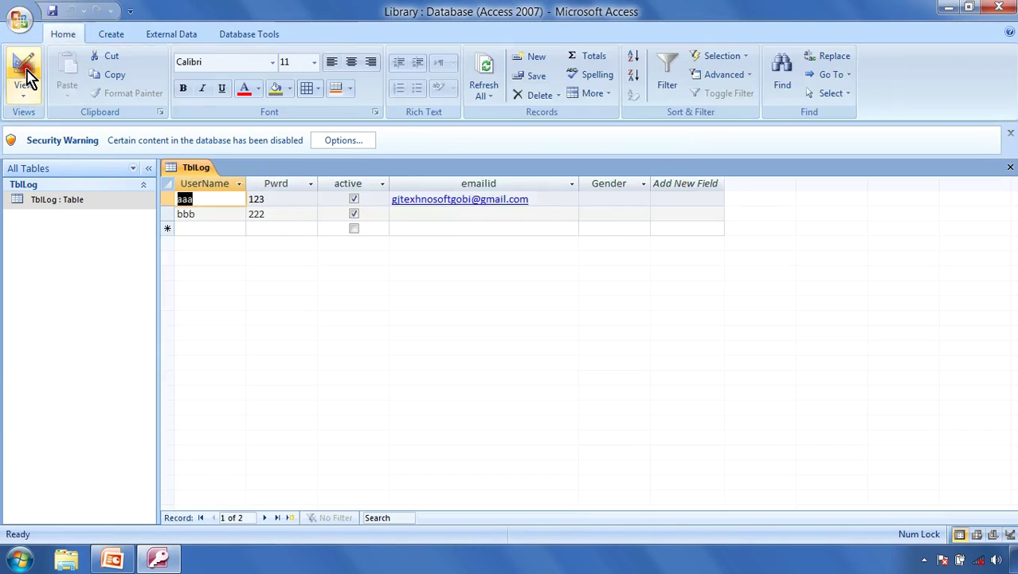
{"action": "left_click", "coordinate": [605, 200]}
{"action": "left_click", "coordinate": [642, 200]}
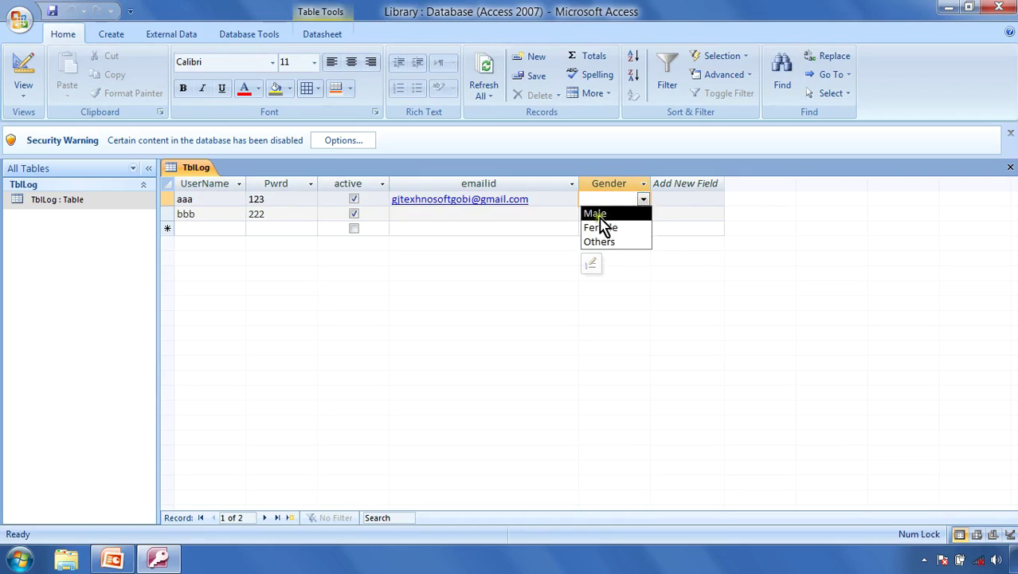
{"action": "left_click", "coordinate": [642, 199]}
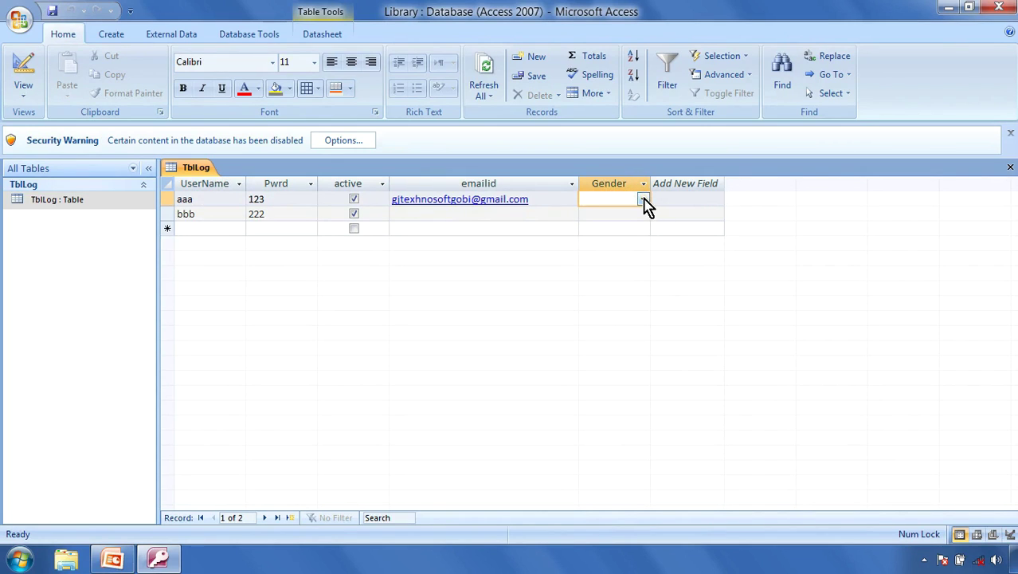
{"action": "left_click", "coordinate": [643, 200]}
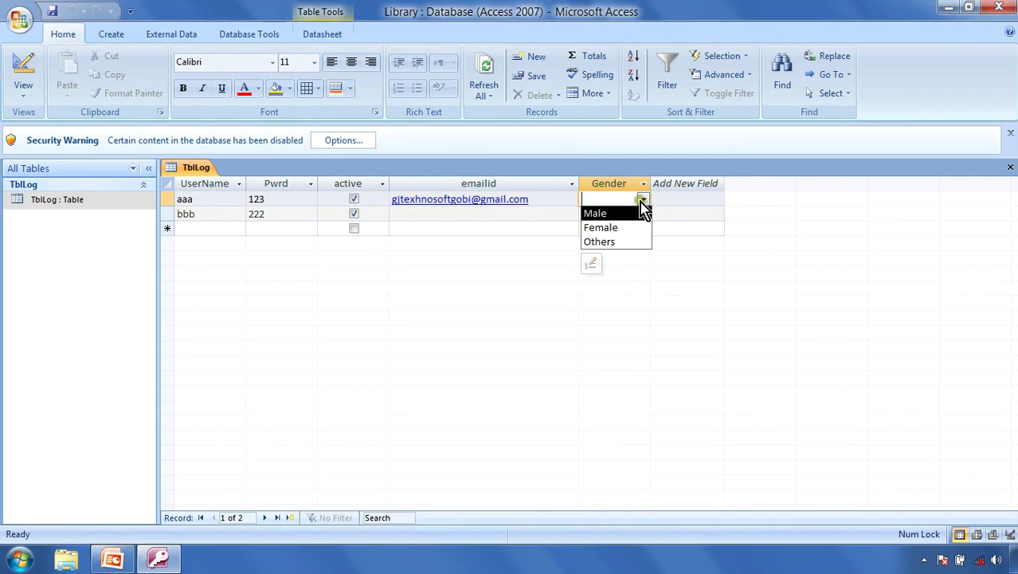
{"action": "left_click", "coordinate": [599, 259]}
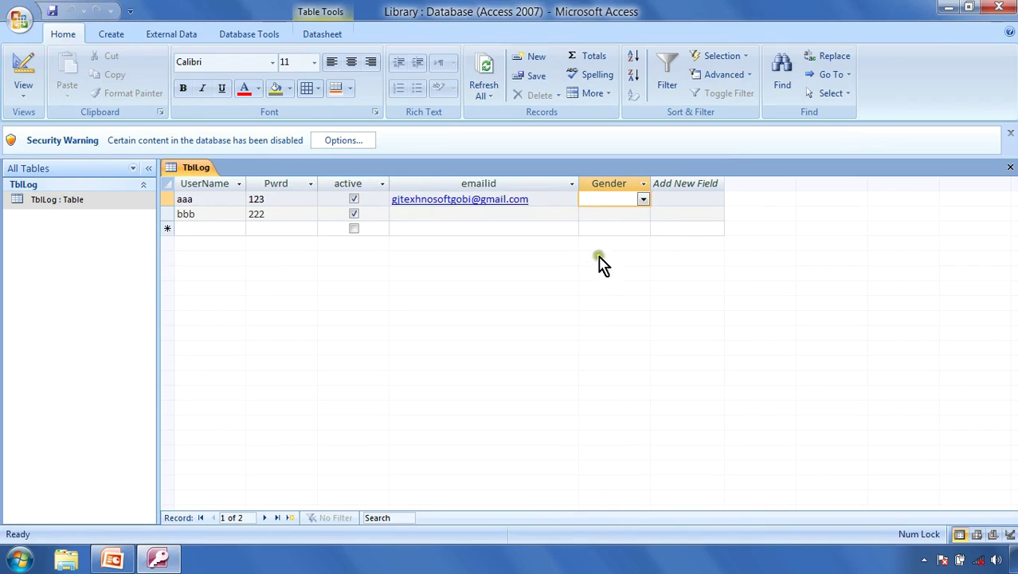